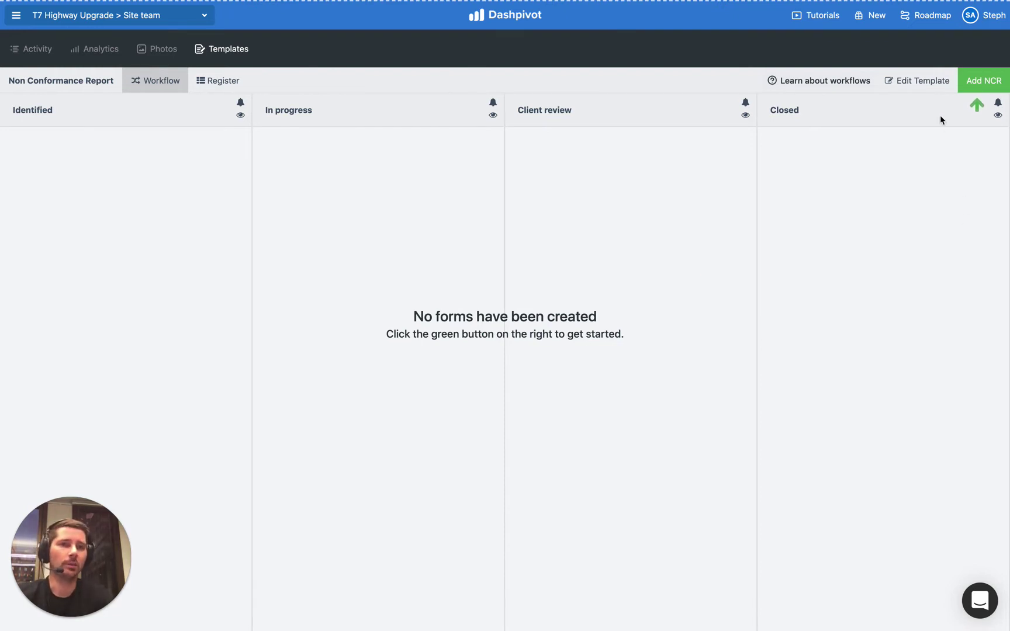
left_click(901, 82)
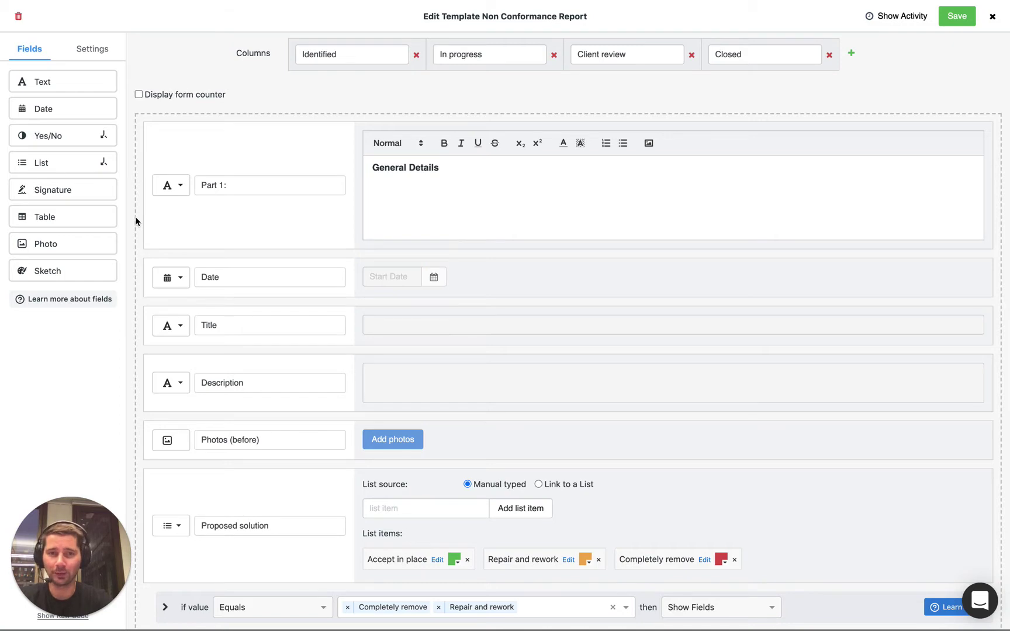
Expand the Proposed solution 'if value' logic row to show its Estimated cost of repairs field.
scroll(136, 221, "down", 7)
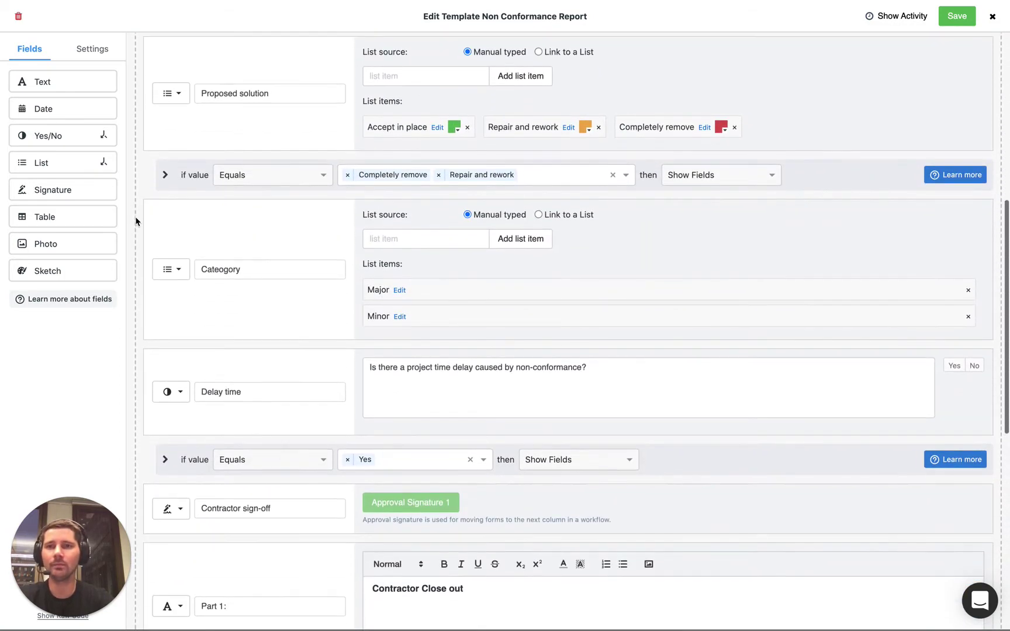
left_click(177, 94)
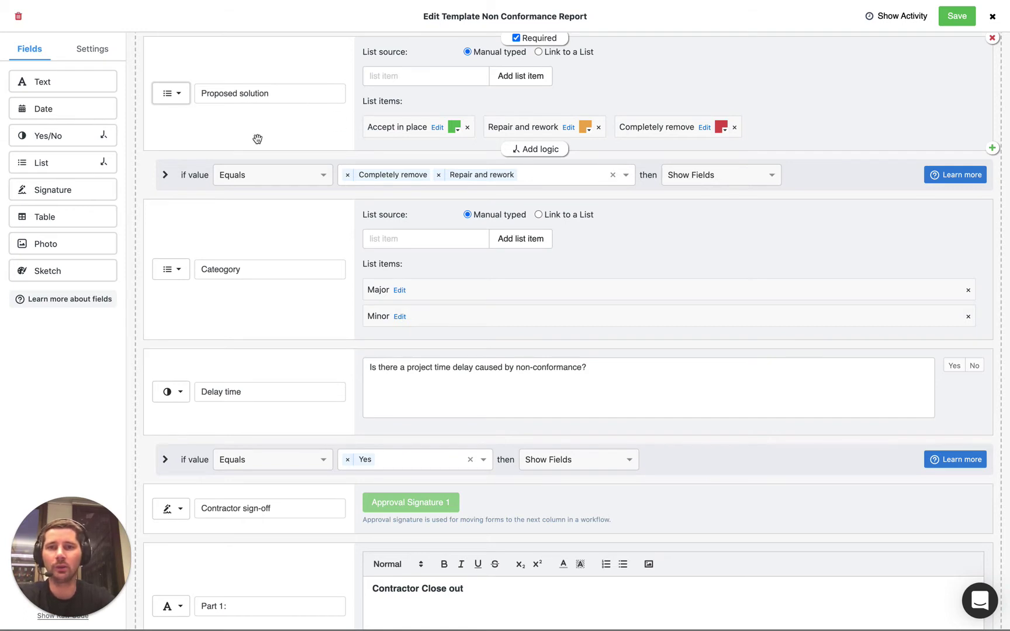
left_click(165, 175)
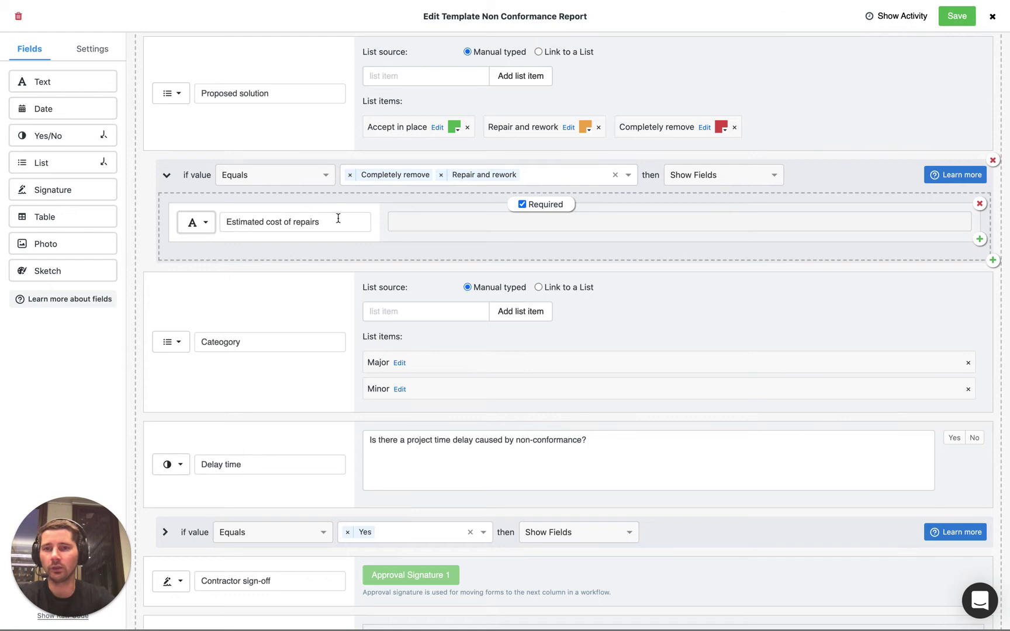
scroll(338, 218, "down", 2)
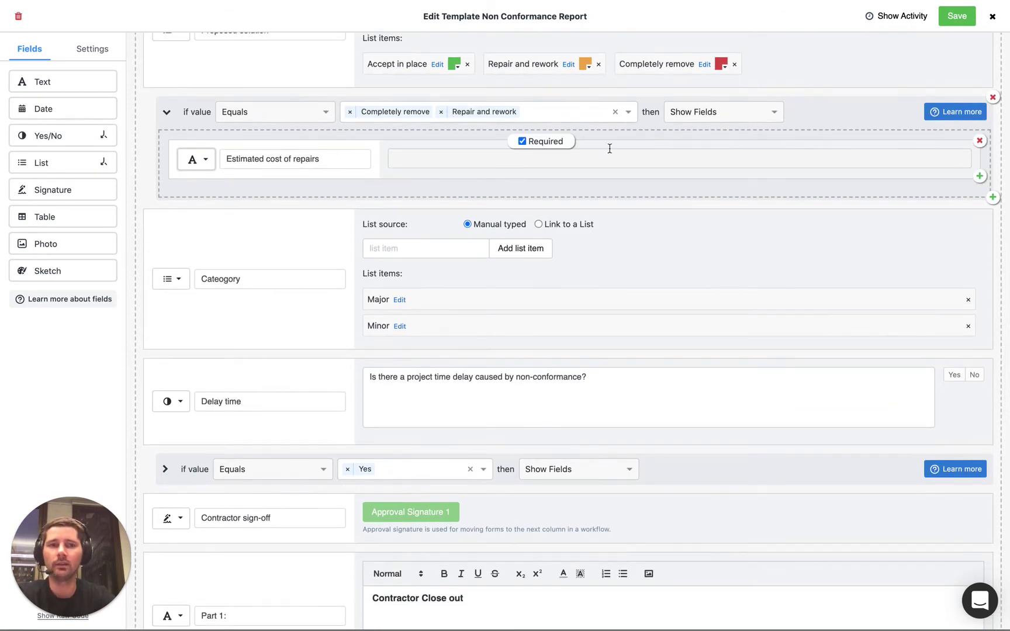
Duplicate the Proposed solution logic condition and limit the new copy to Completely remove only.
left_click(992, 197)
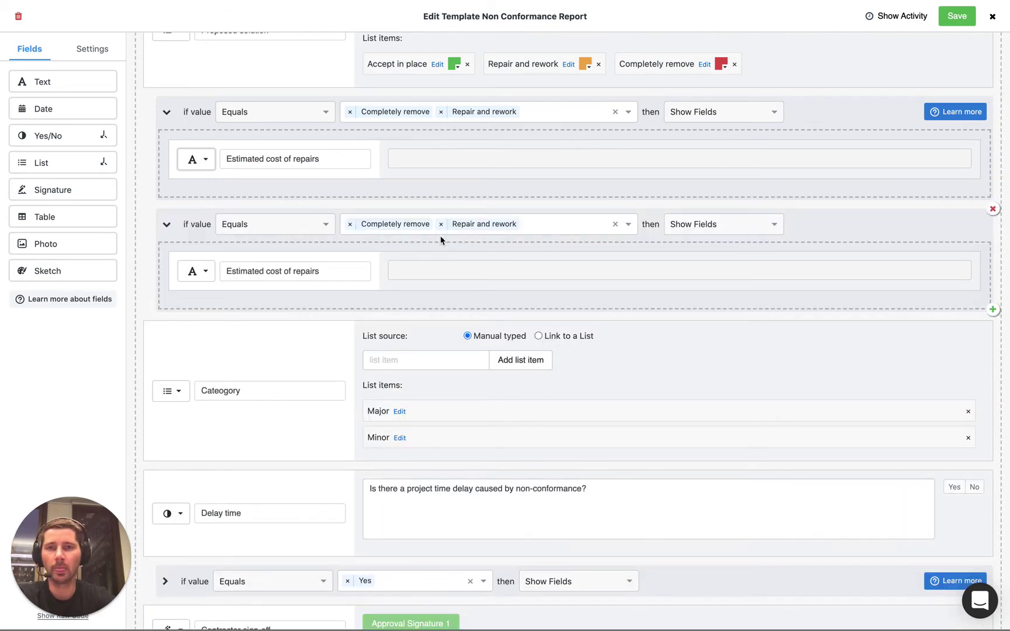
left_click(350, 114)
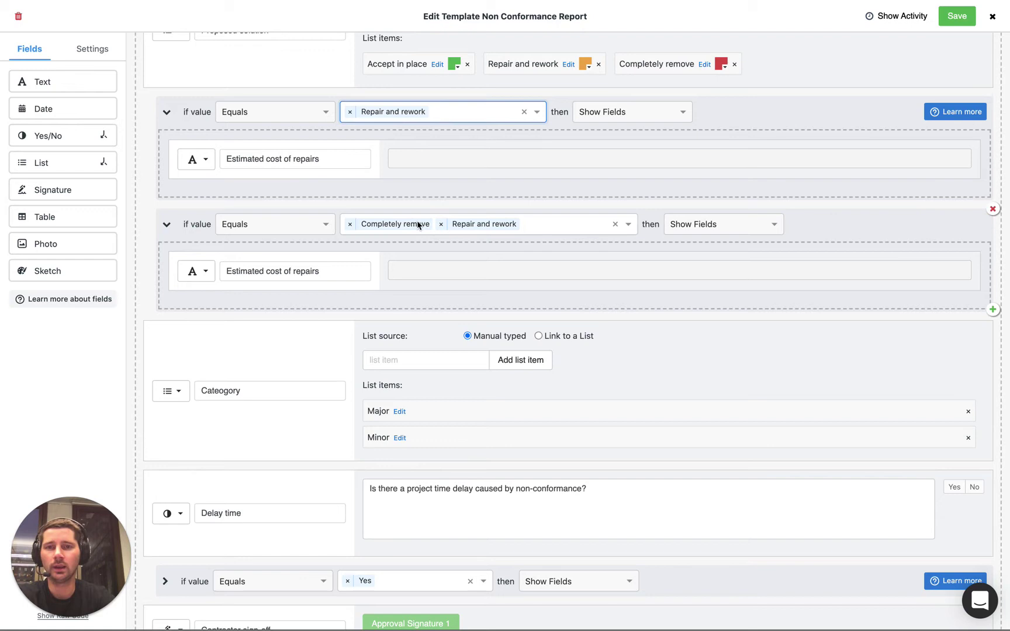
left_click(440, 227)
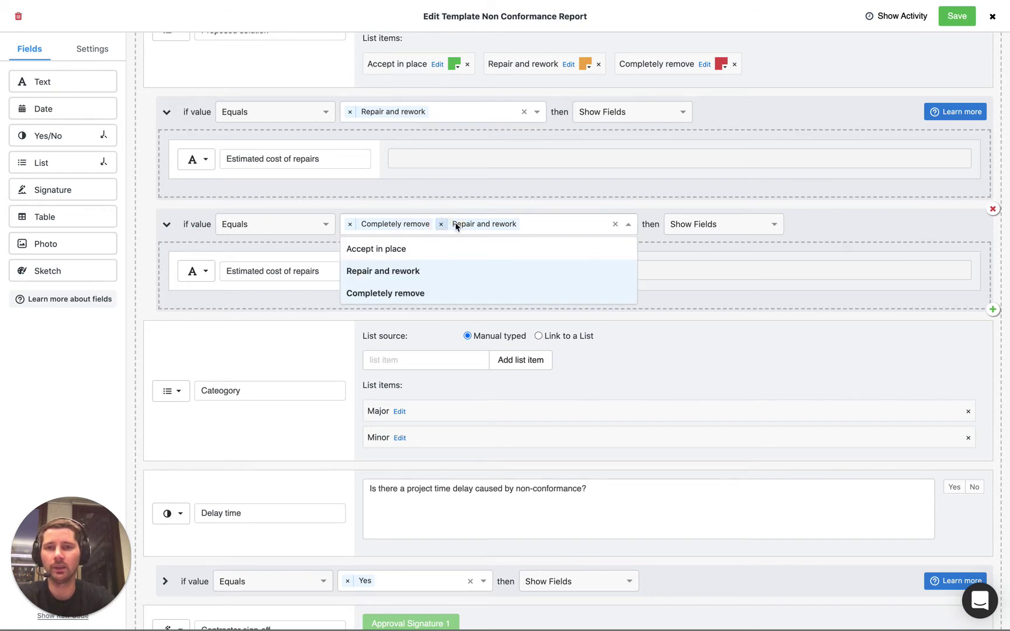
left_click(442, 226)
left_click(442, 204)
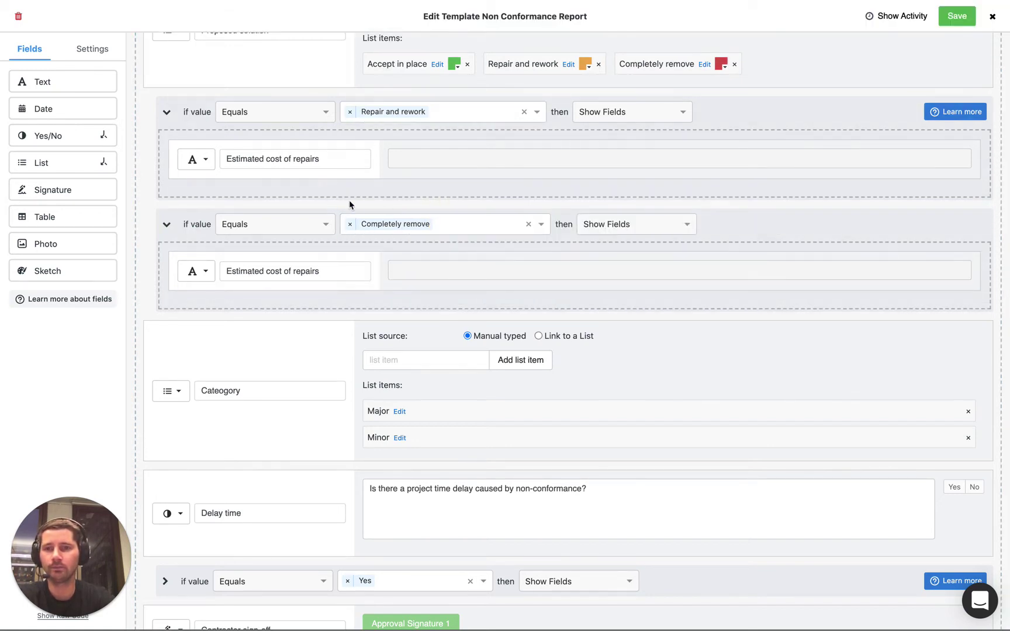
mouse_move(211, 280)
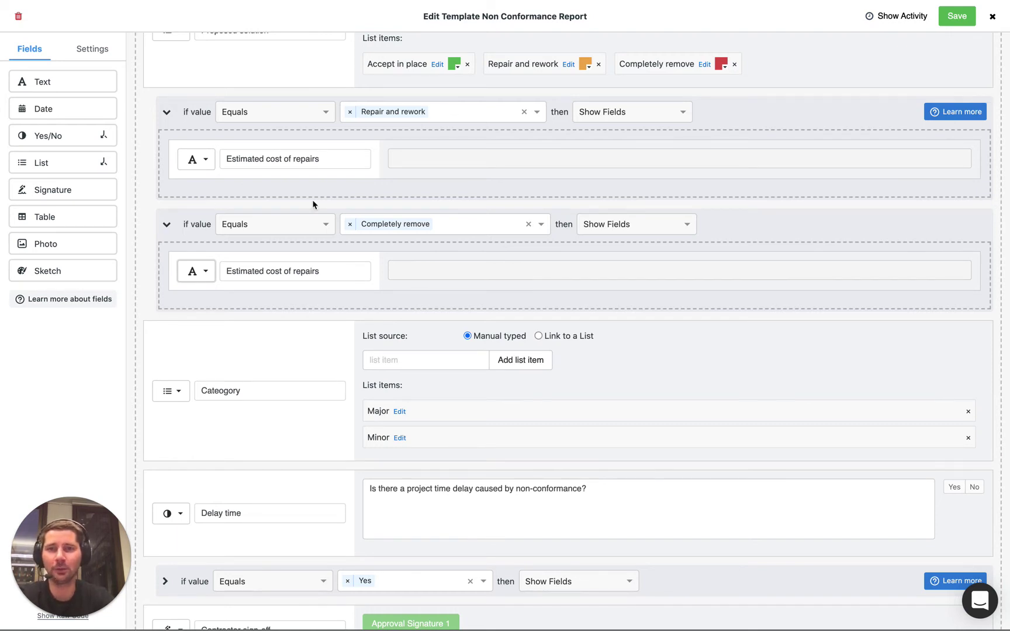
Restore Completely remove on the first condition so it matches both Repair and rework and Completely remove.
left_click(442, 113)
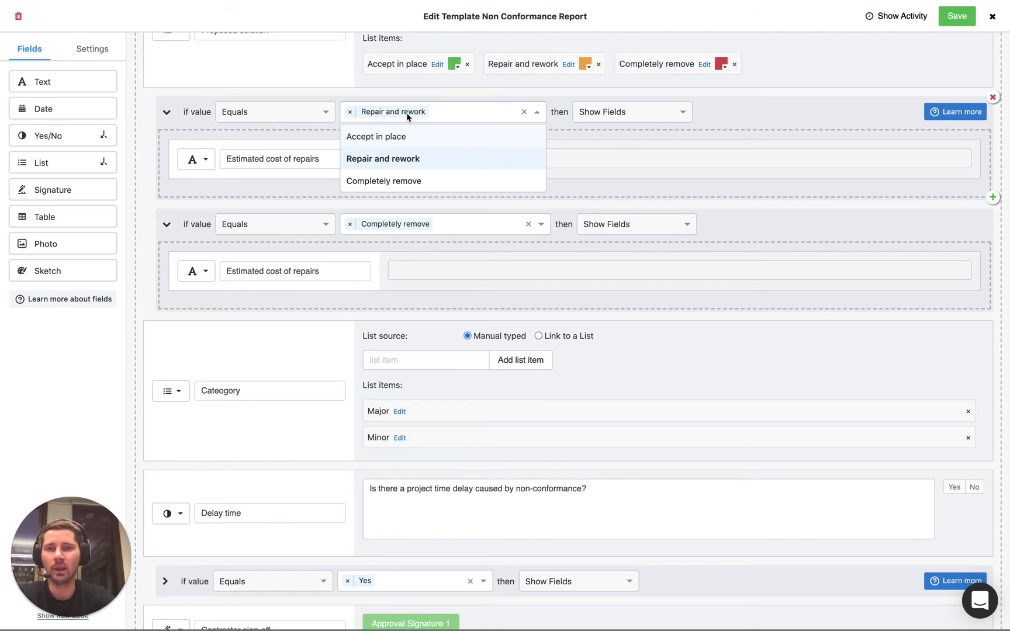
left_click(384, 180)
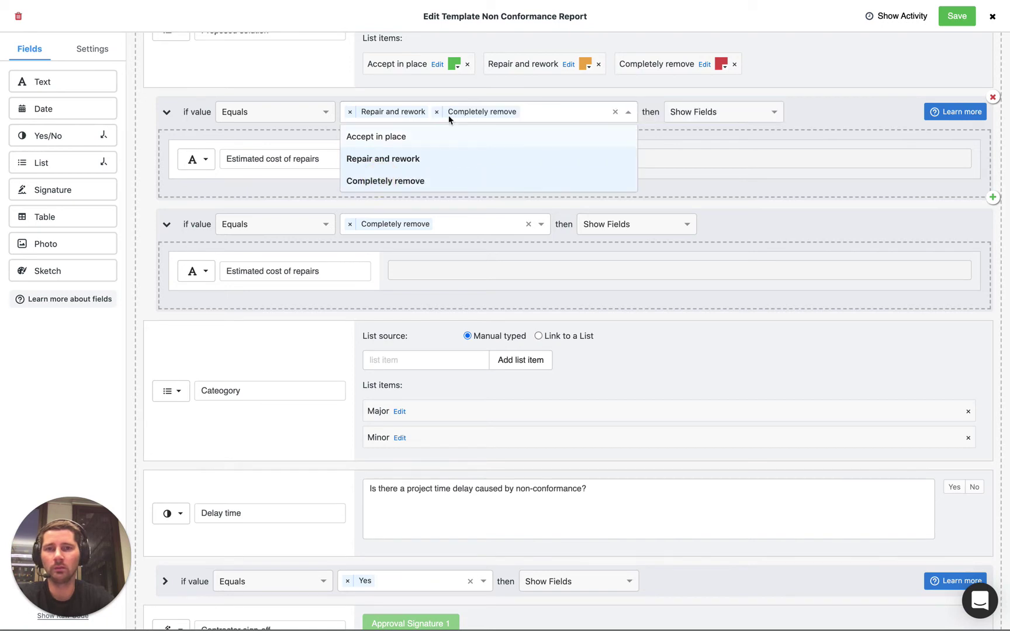
key("Escape")
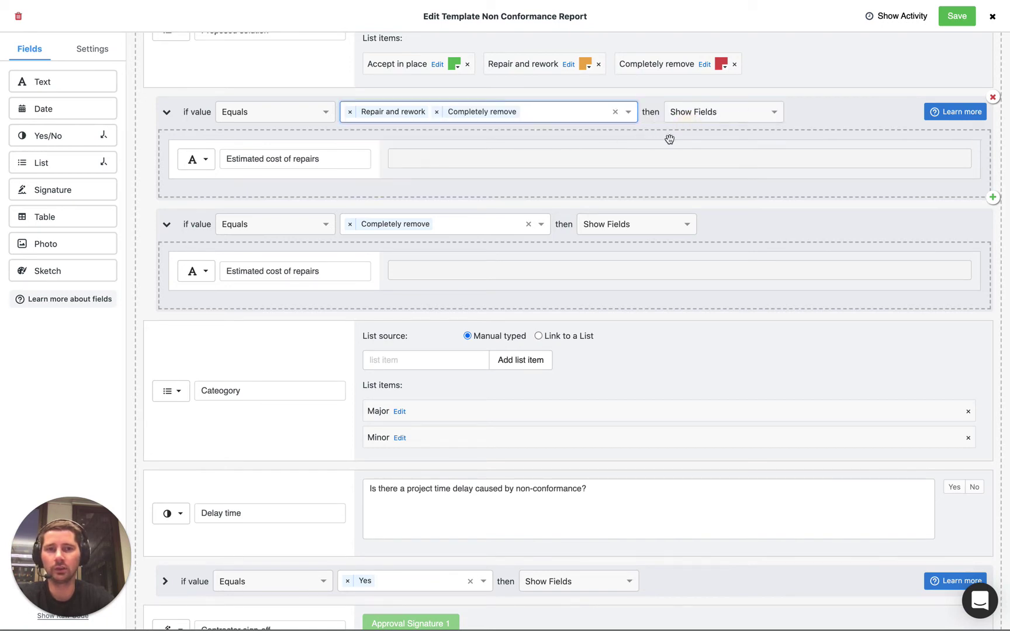
left_click(222, 175)
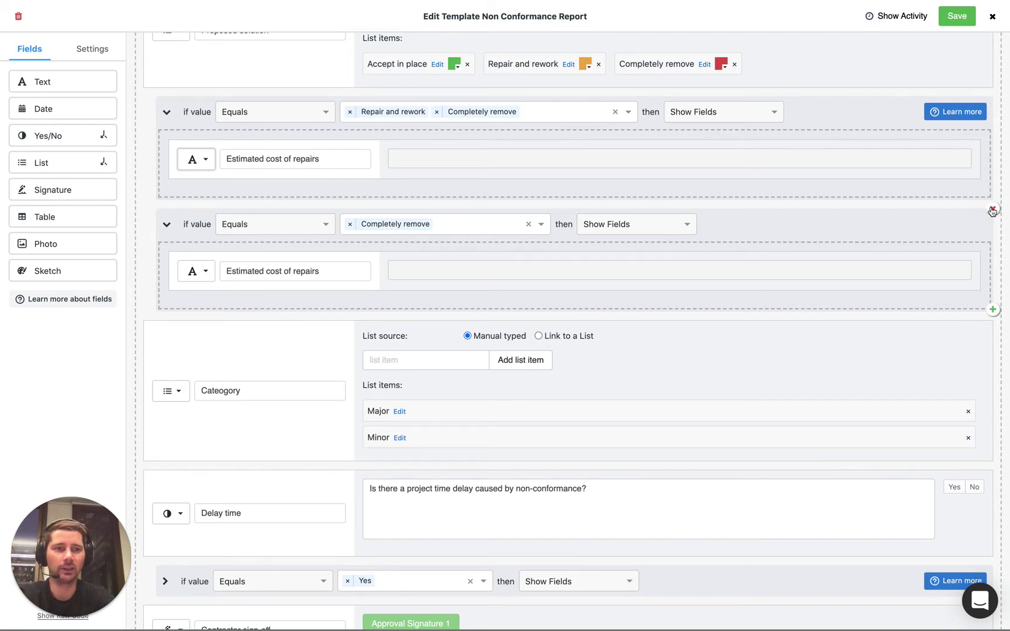
Delete the separate Completely remove logic condition.
left_click(992, 210)
scroll(473, 128, "up", 1)
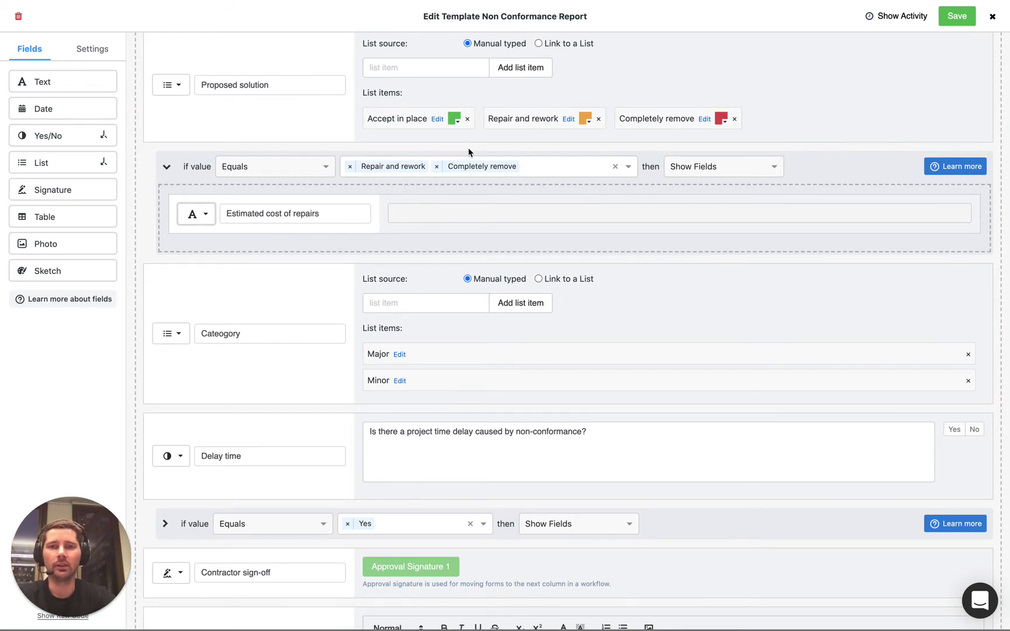
scroll(467, 151, "up", 1)
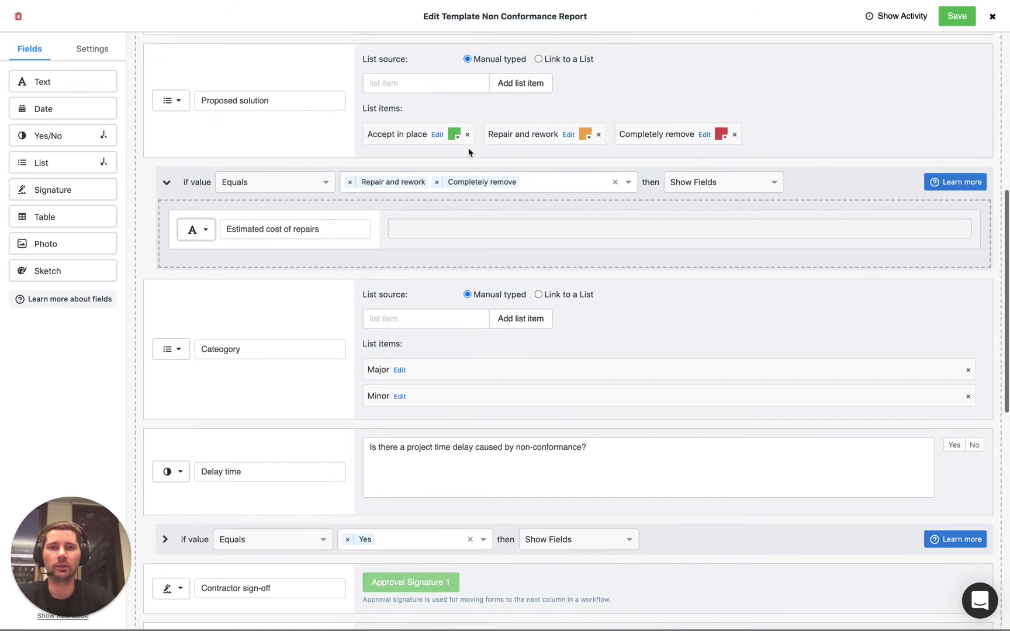
Save the template, then in a new NCR preview try the Proposed solution options, ending on Completely remove.
left_click(956, 16)
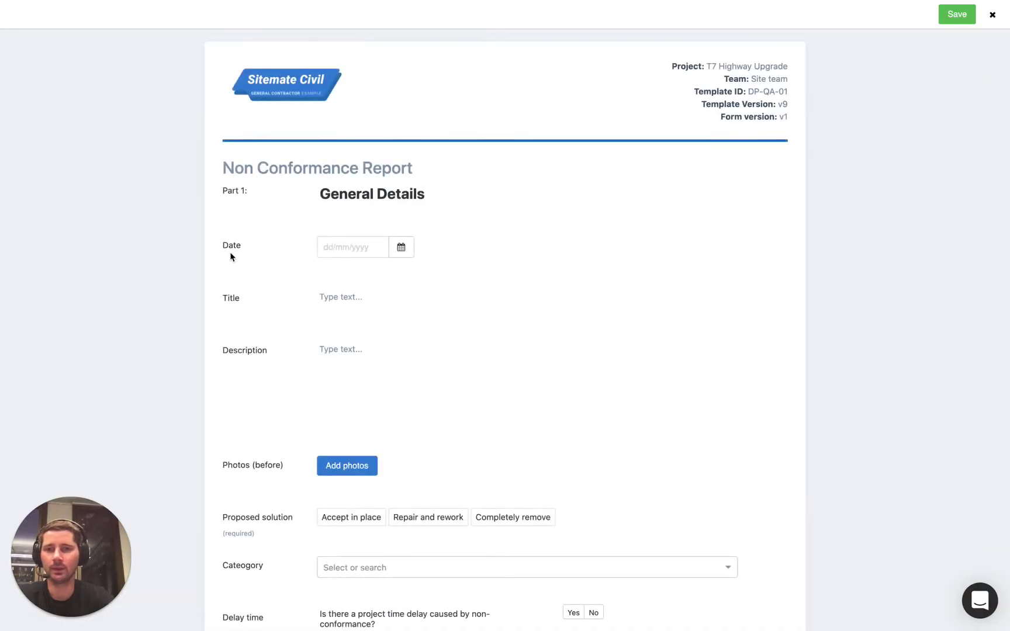
scroll(230, 257, "down", 6)
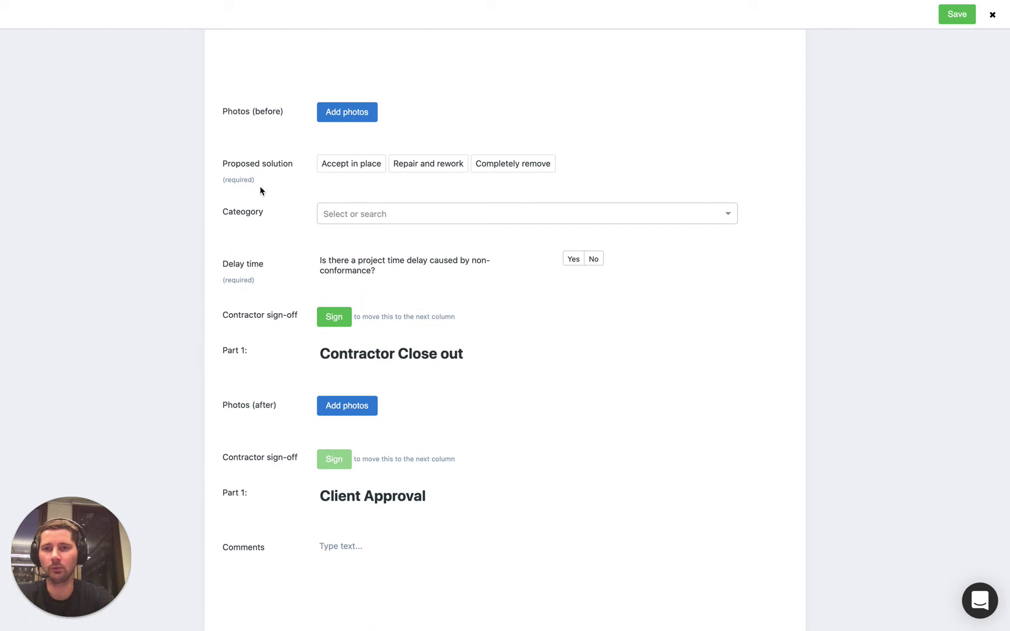
left_click(440, 167)
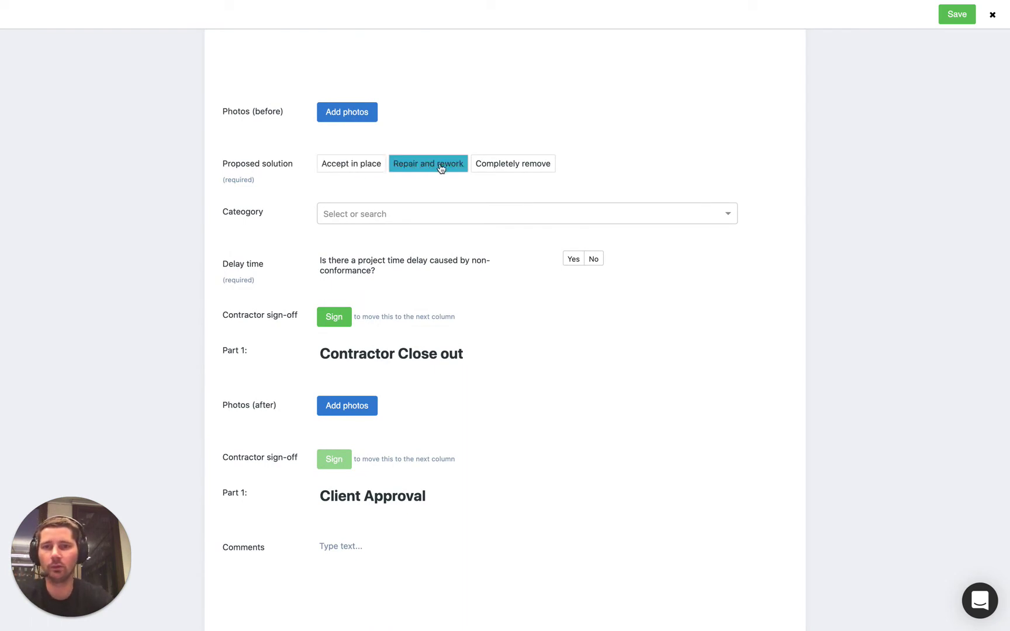
left_click(343, 170)
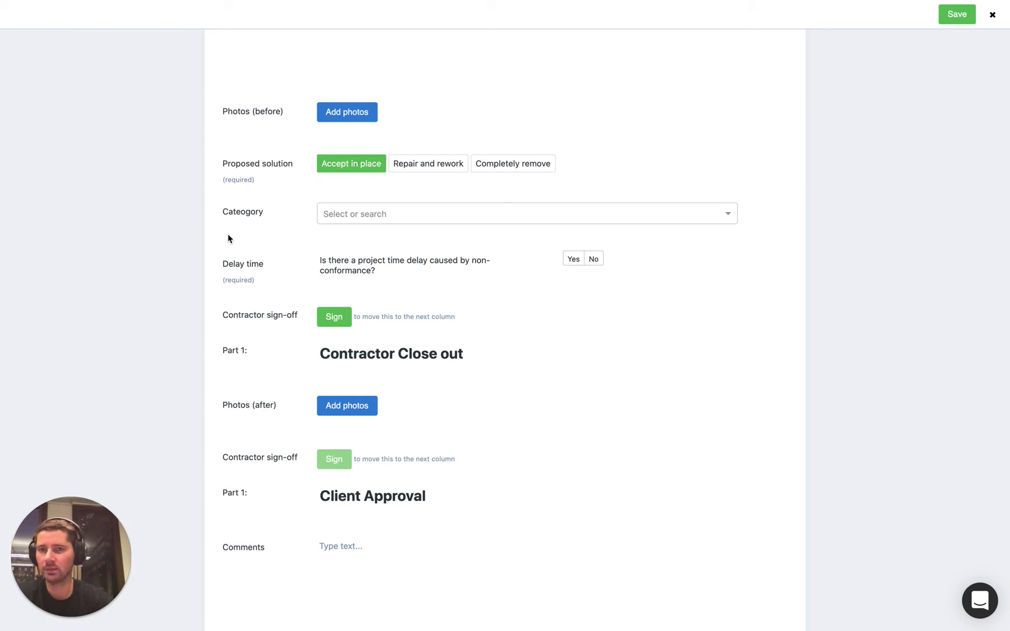
left_click(339, 167)
left_click(428, 169)
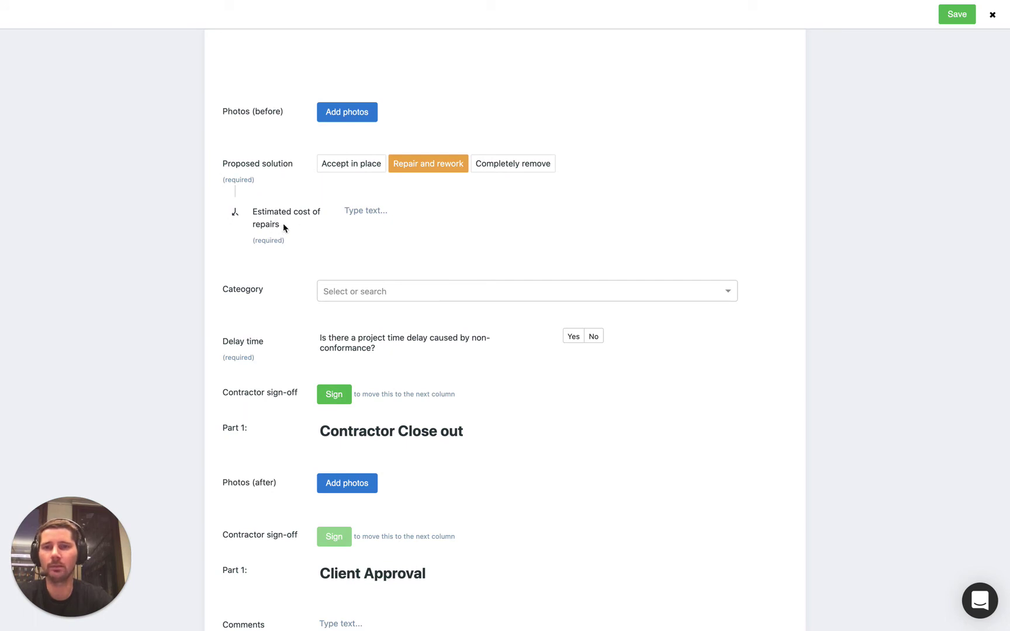
left_click(510, 165)
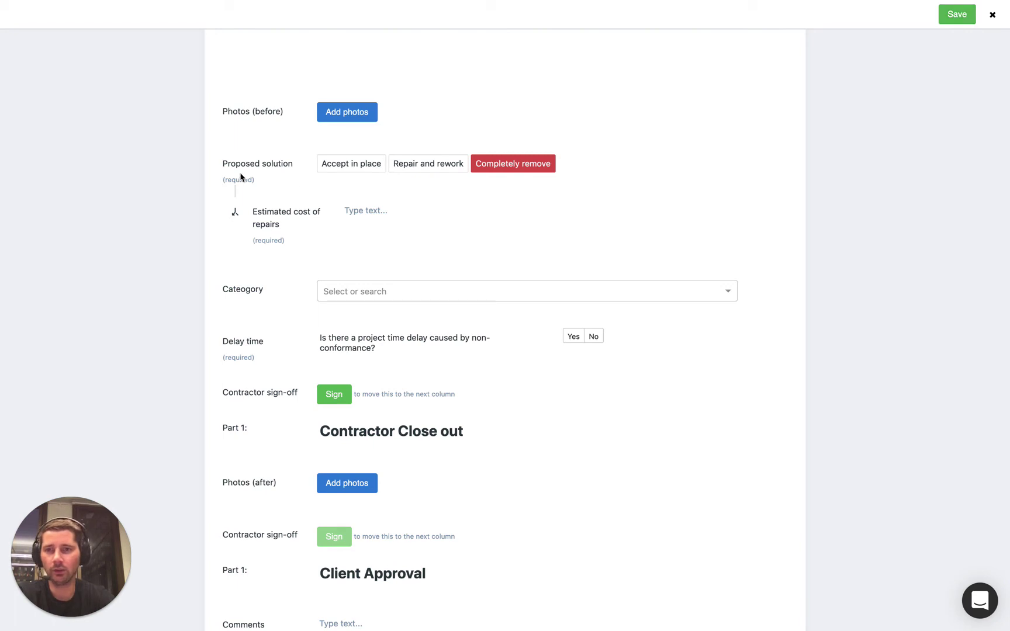
Save the new report and open the test Non Conformance Report from Identified.
left_click(956, 15)
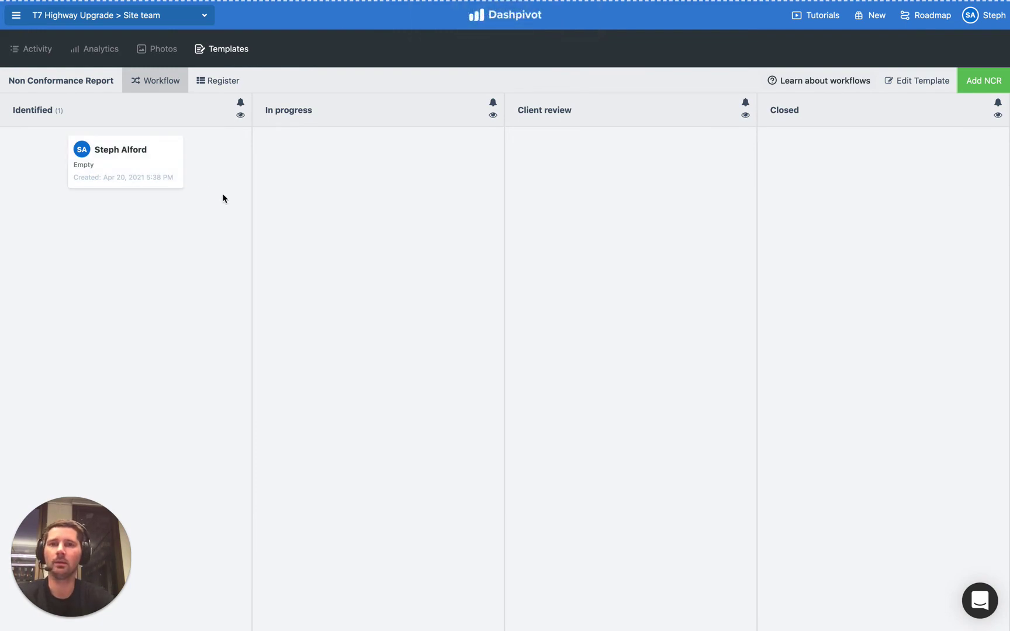
left_click(162, 167)
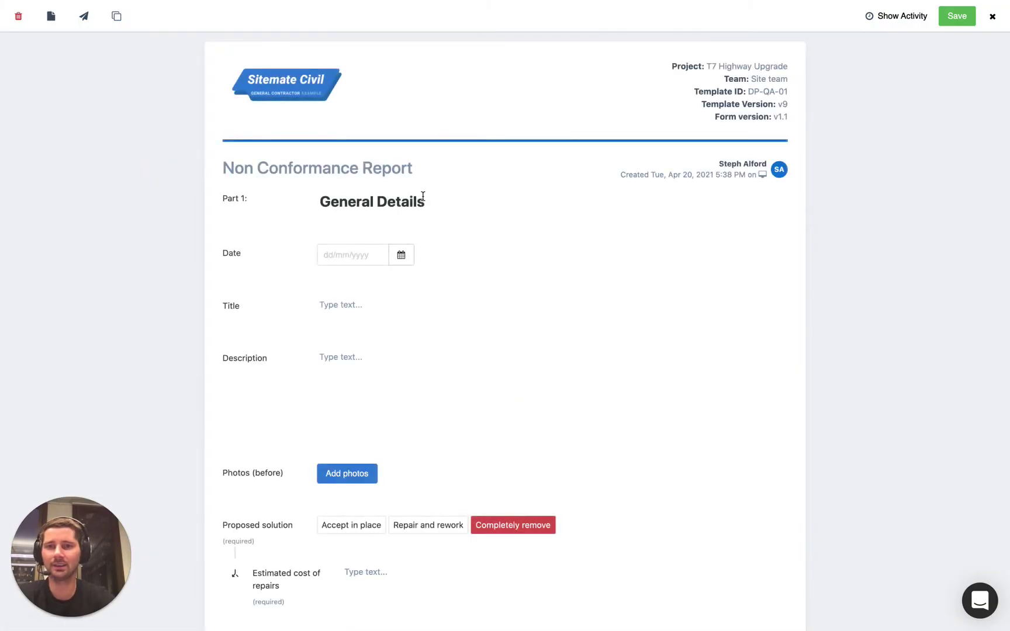
scroll(292, 279, "down", 5)
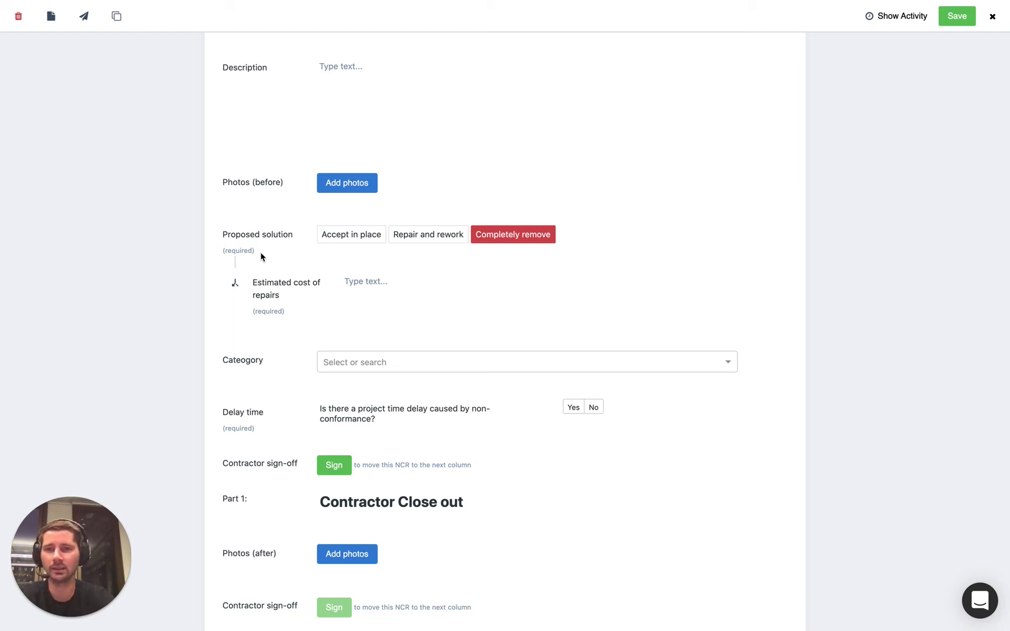
scroll(261, 257, "down", 3)
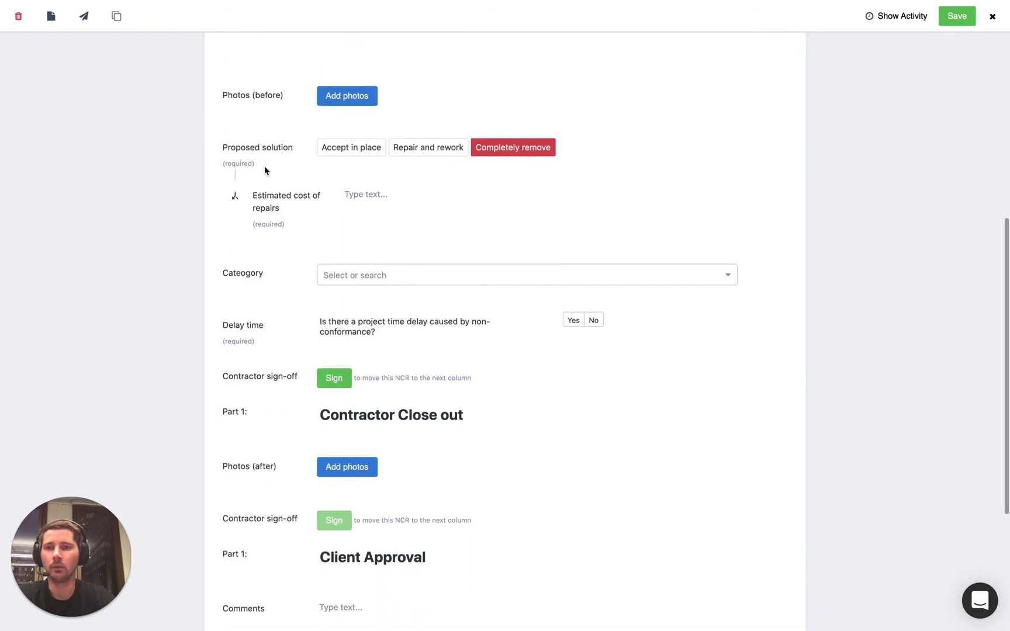
scroll(264, 170, "down", 3)
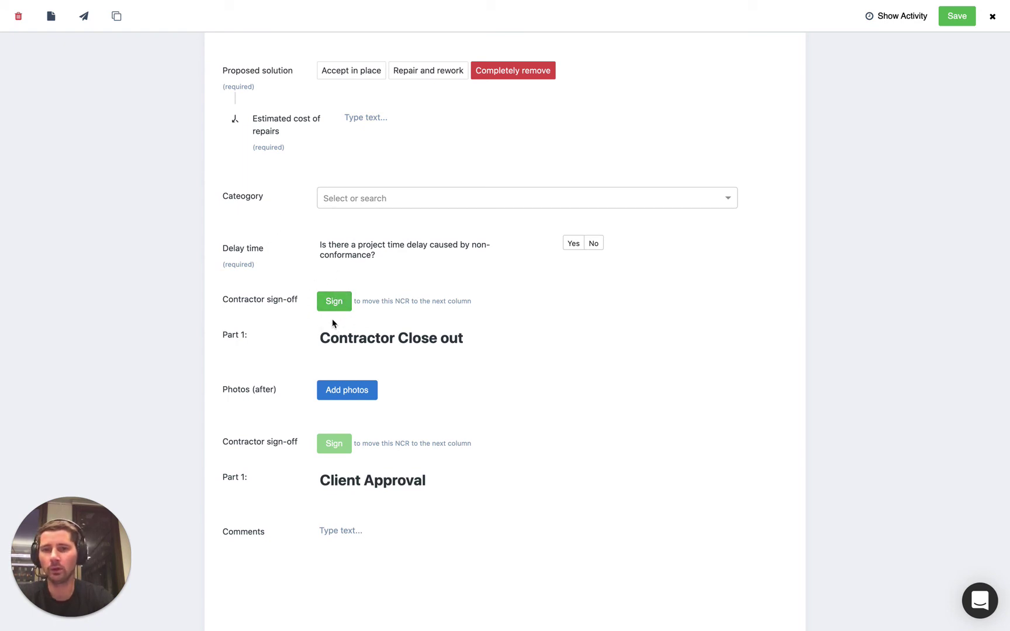
scroll(363, 318, "down", 5)
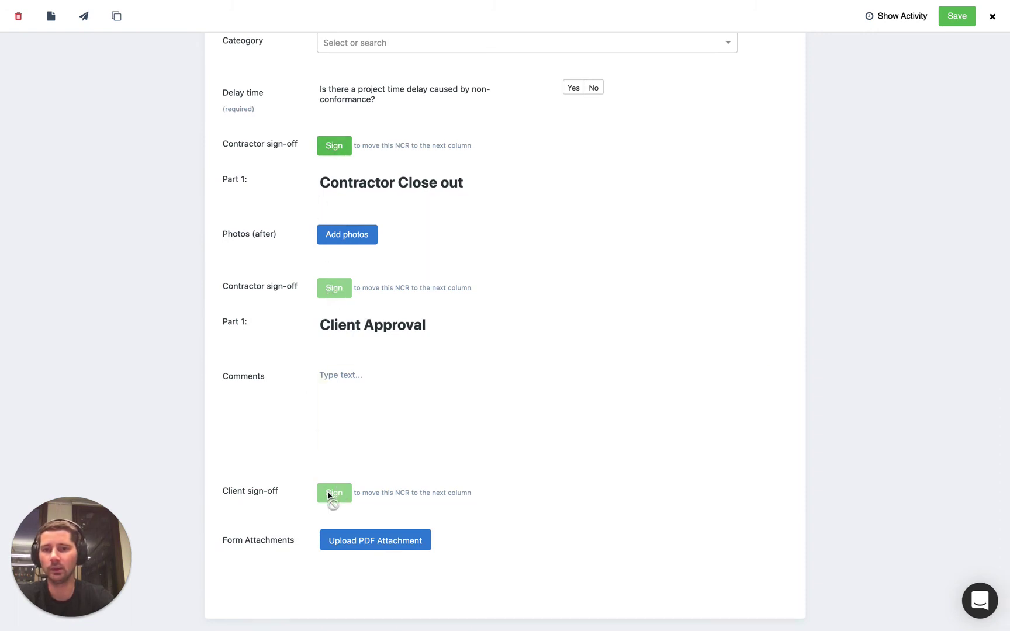
scroll(313, 301, "up", 5)
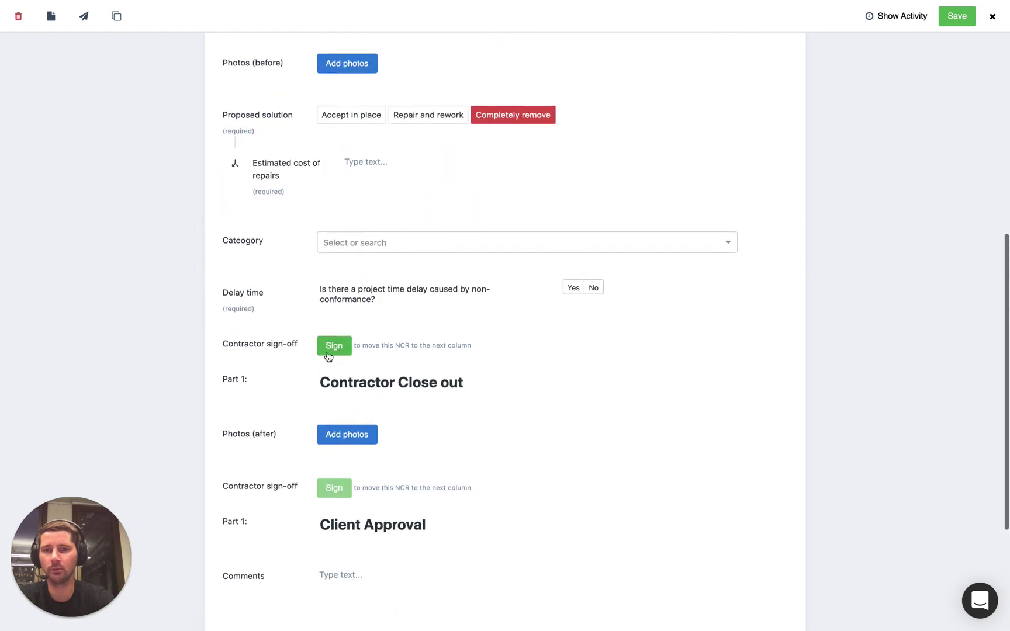
scroll(289, 329, "up", 2)
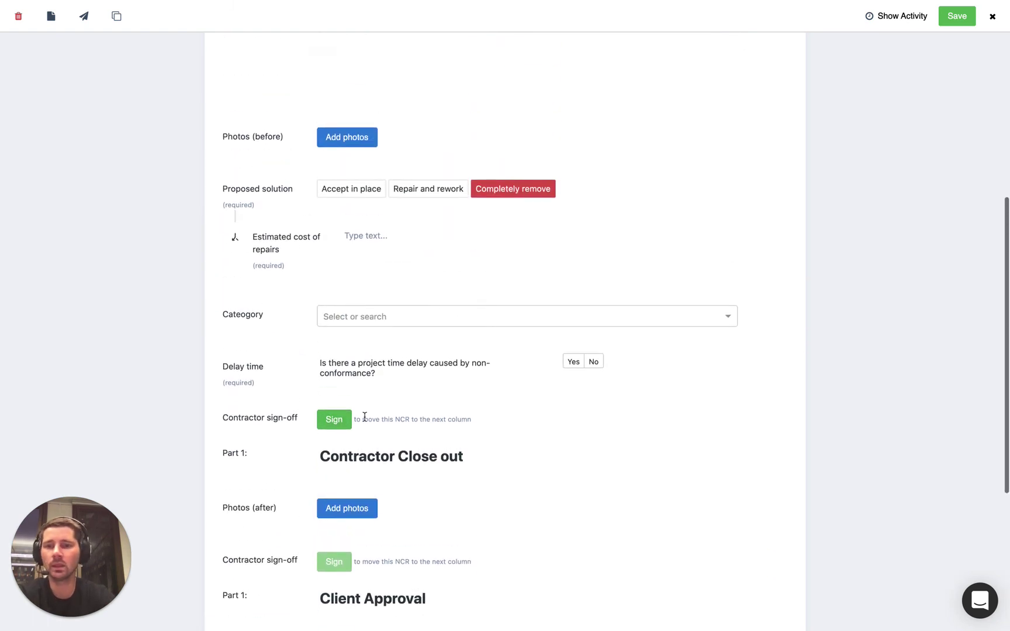
Attempt the contractor sign-off, which flags the empty Estimated cost of repairs and Delay time fields.
left_click(334, 419)
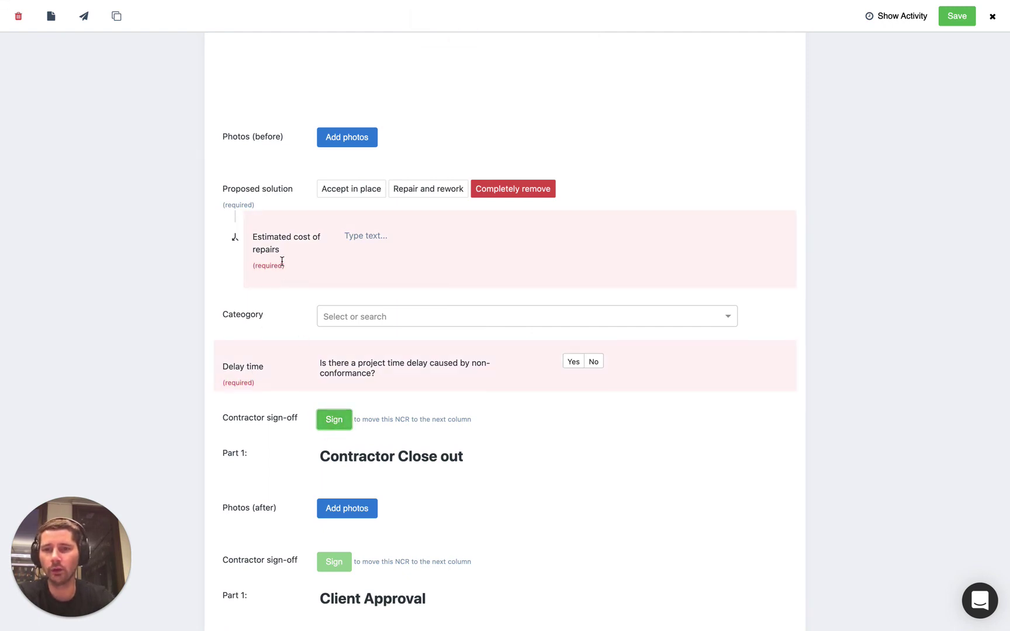
scroll(282, 262, "up", 3)
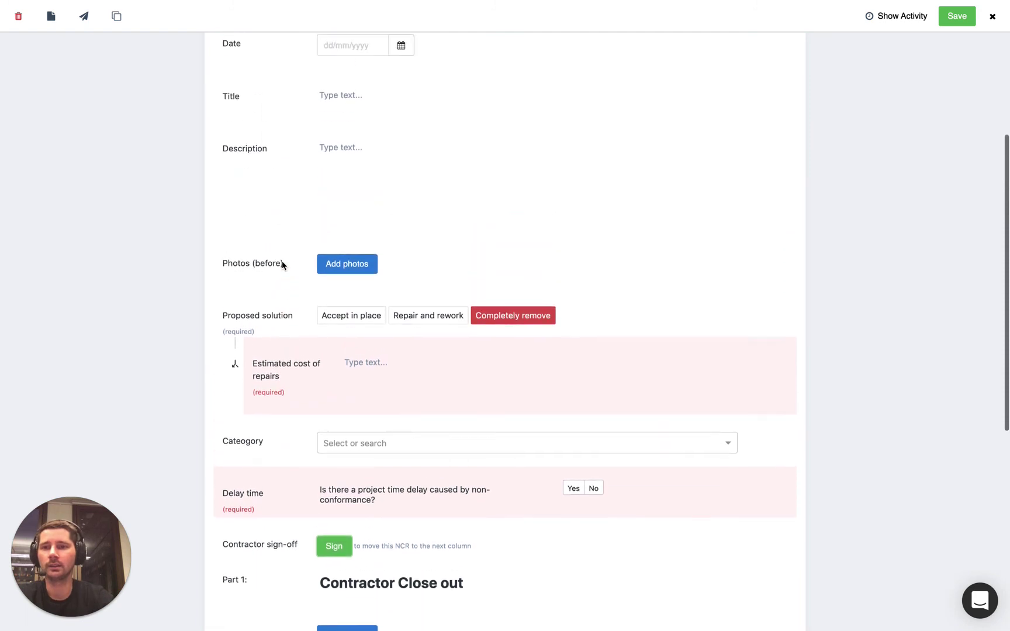
scroll(281, 263, "down", 3)
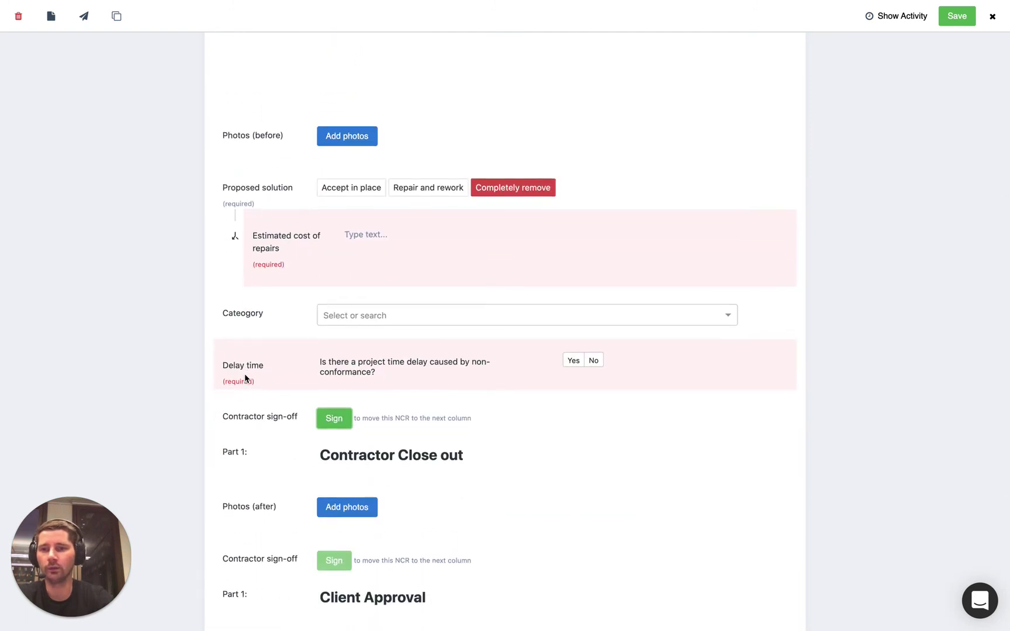
scroll(244, 374, "down", 2)
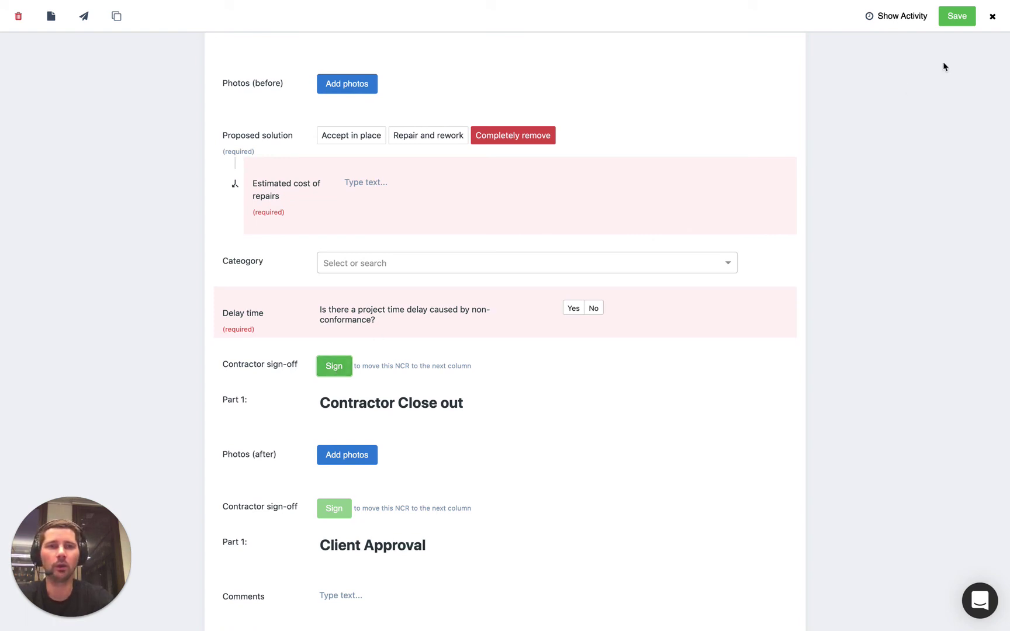
Close the report and reopen the Non Conformance Report from the workflow board.
left_click(991, 17)
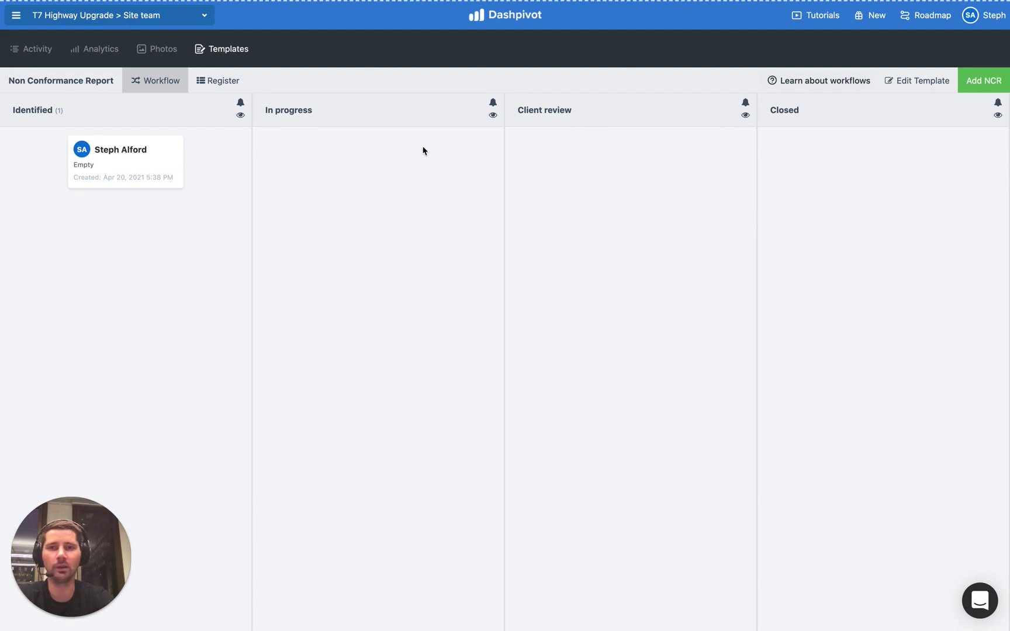
left_click(150, 162)
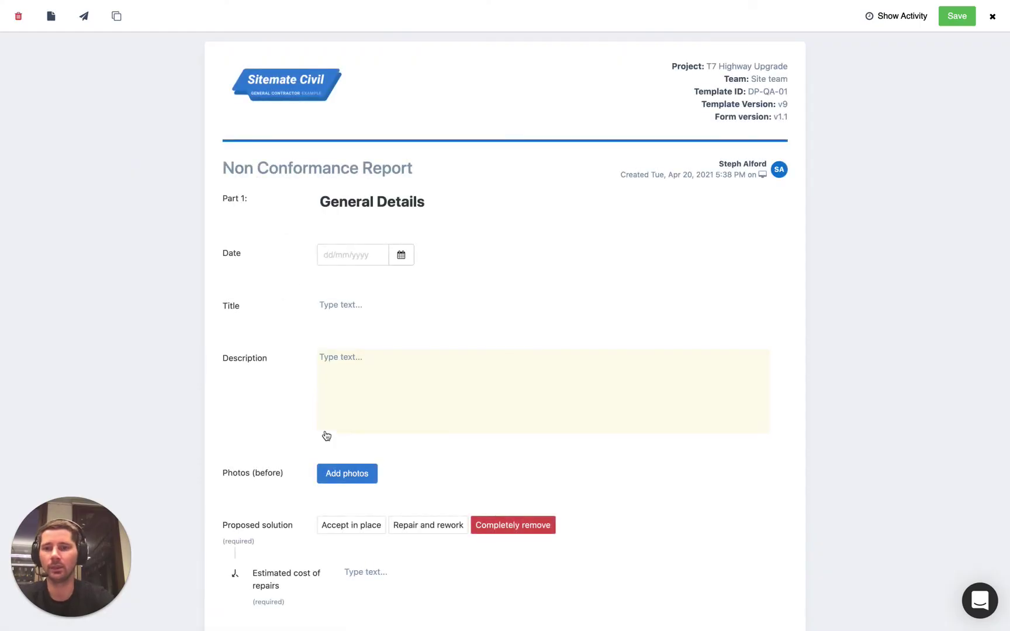
scroll(325, 433, "down", 5)
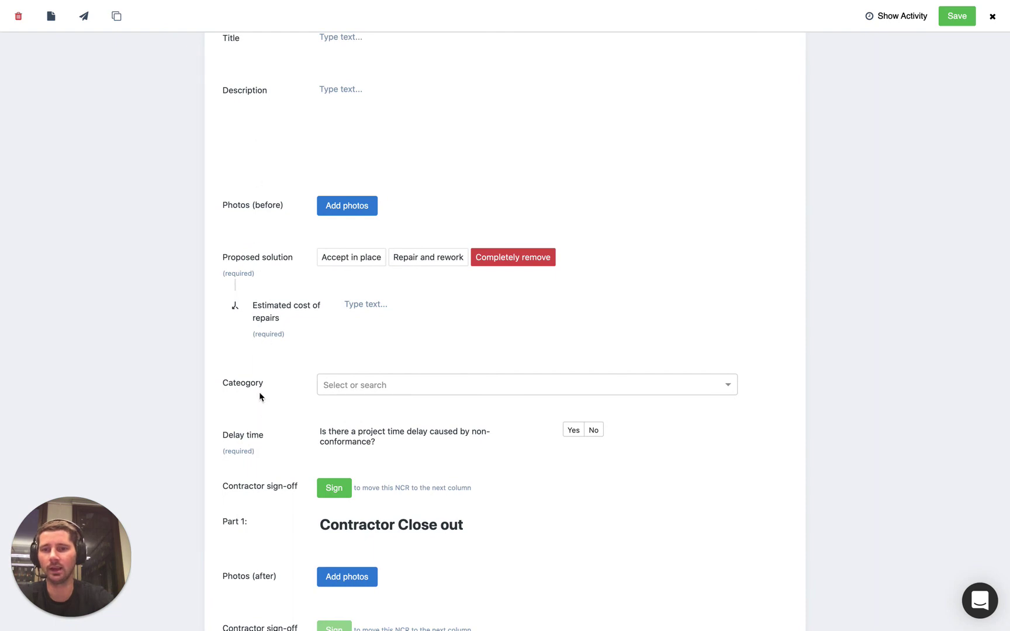
scroll(323, 481, "down", 1)
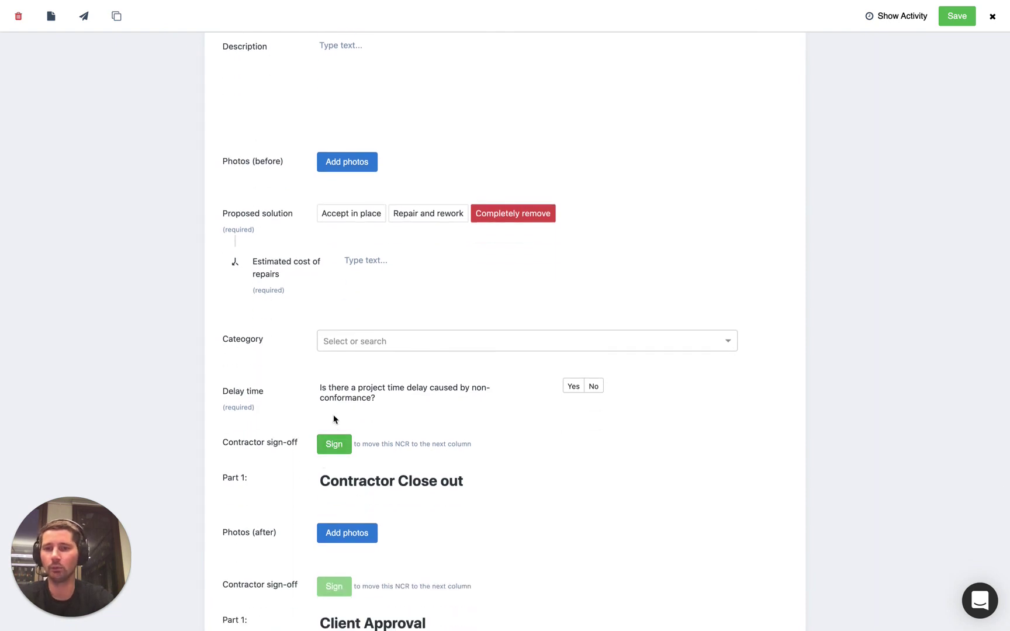
scroll(293, 312, "down", 2)
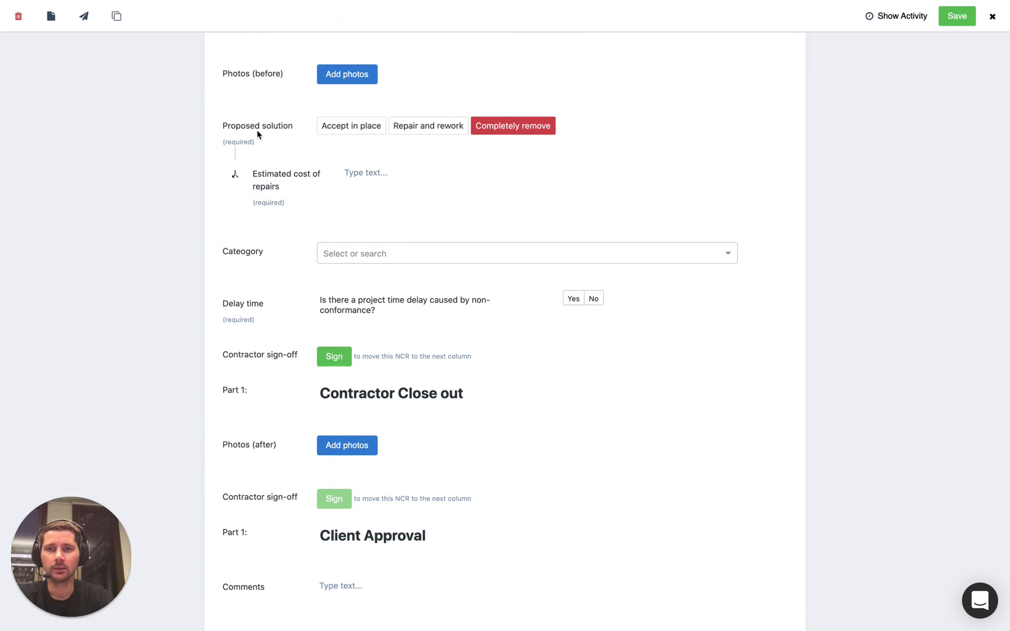
Enter 'test' as the Estimated cost of repairs and answer No for Delay time.
left_click(379, 173)
type("t")
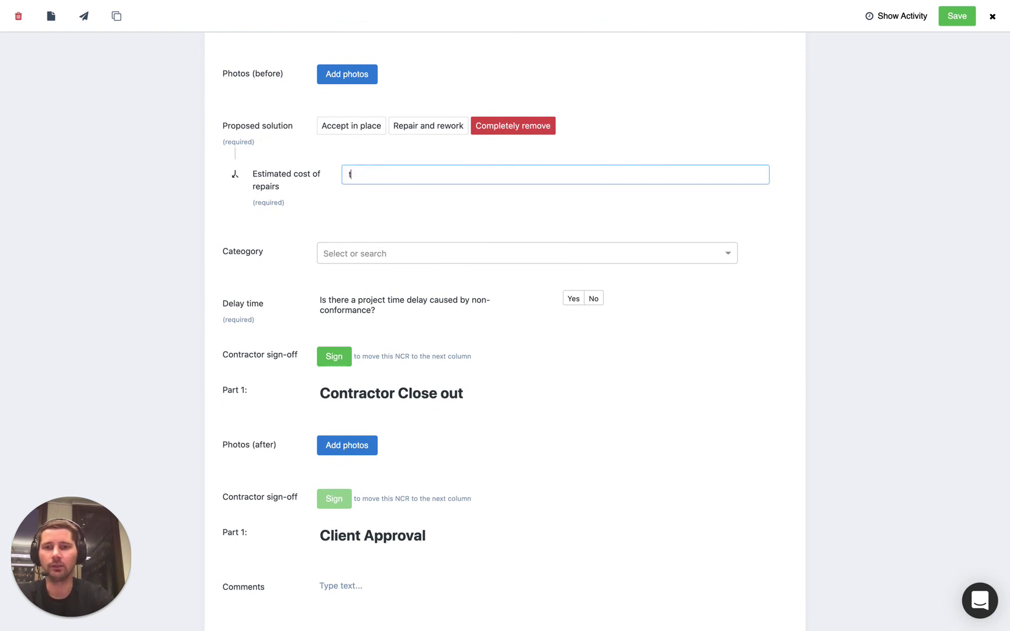
type("est")
left_click(322, 253)
left_click(252, 273)
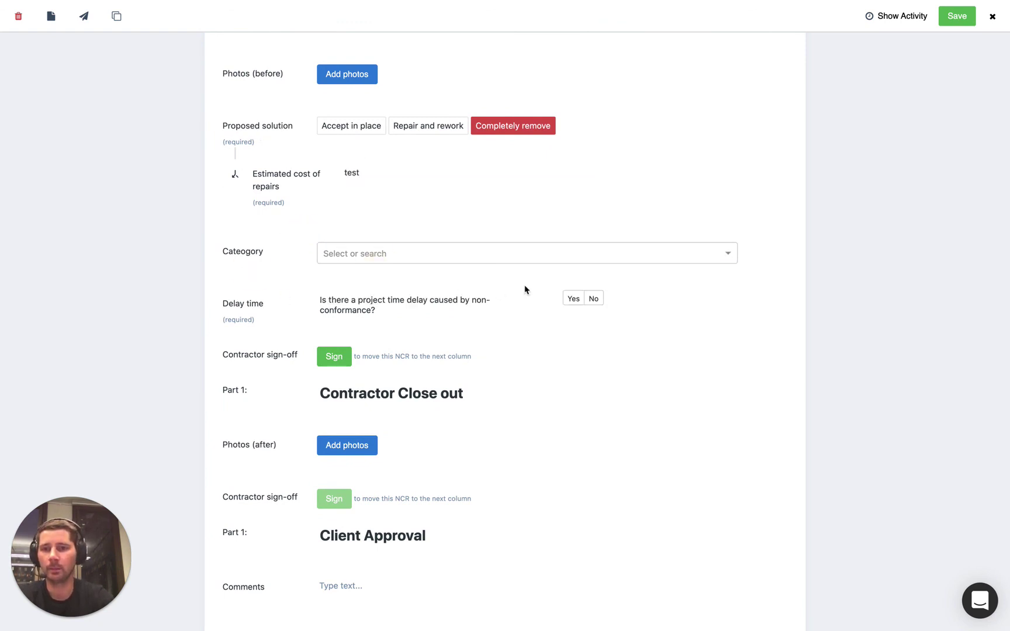
left_click(593, 299)
left_click(276, 300)
Sign the contractor sign-off section using Save and sign.
scroll(282, 299, "down", 2)
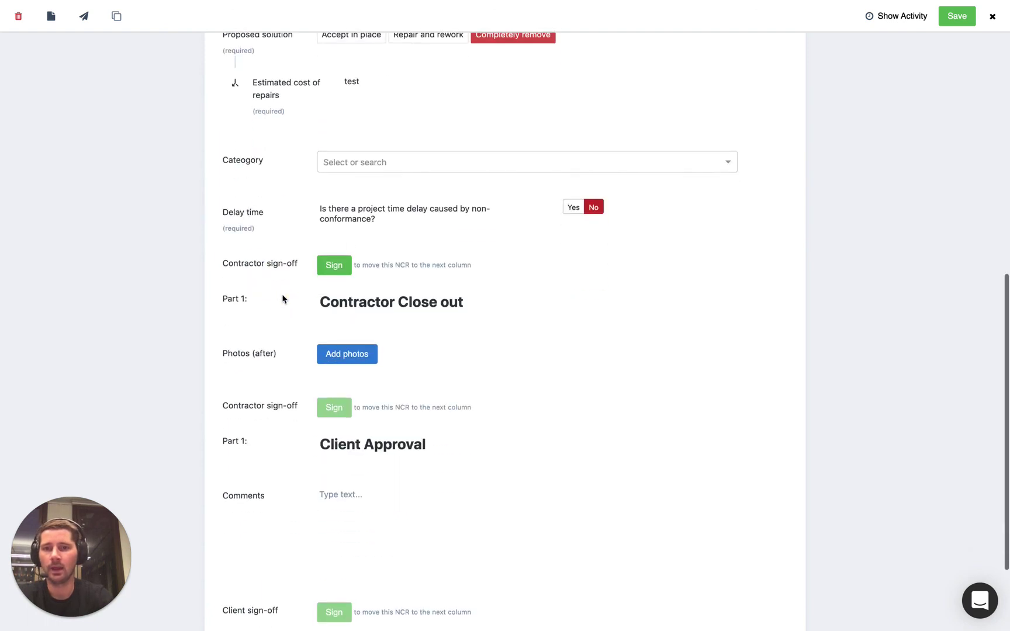
scroll(352, 237, "up", 2)
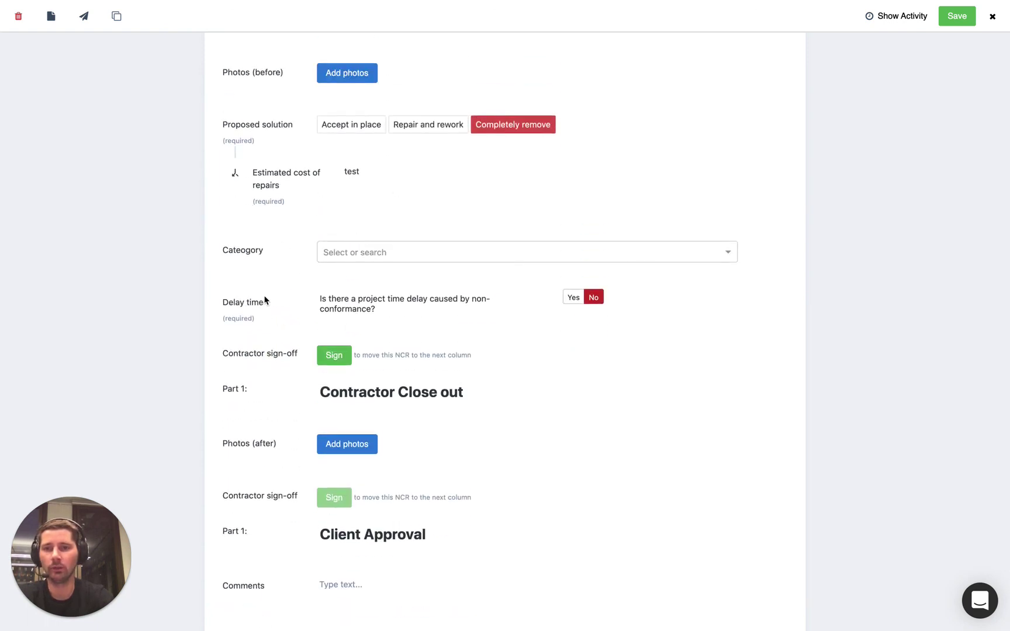
left_click(333, 356)
left_click(515, 371)
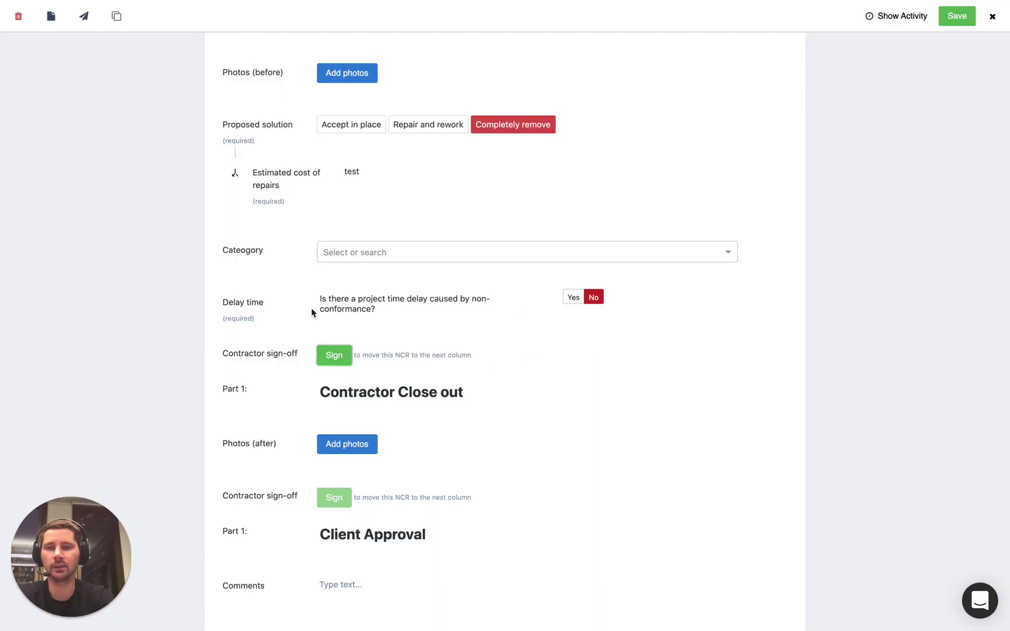
Save the signed NCR, moving it to In progress on the workflow board.
left_click(959, 25)
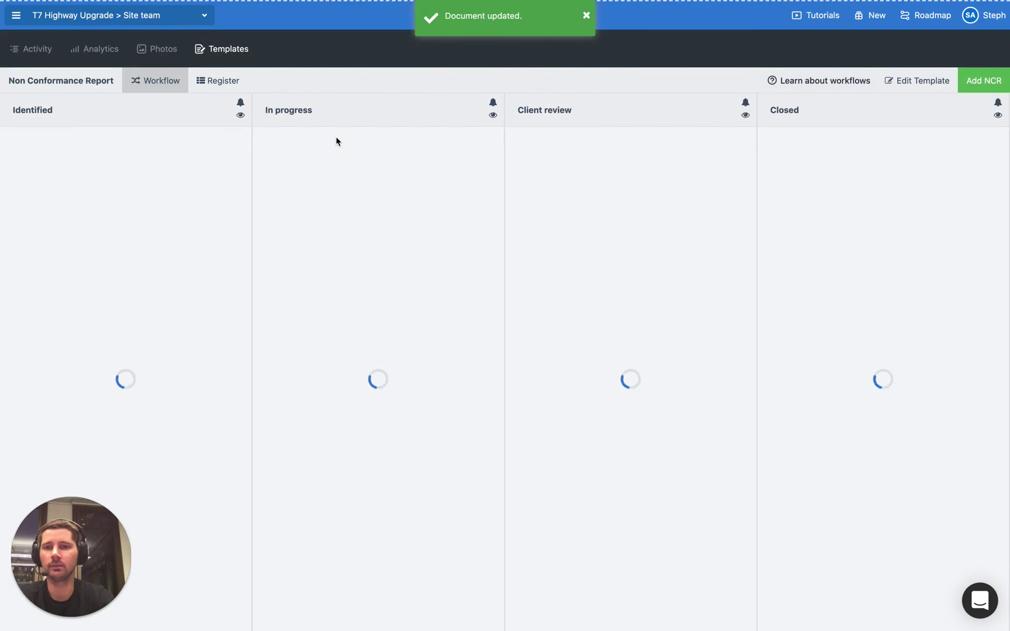